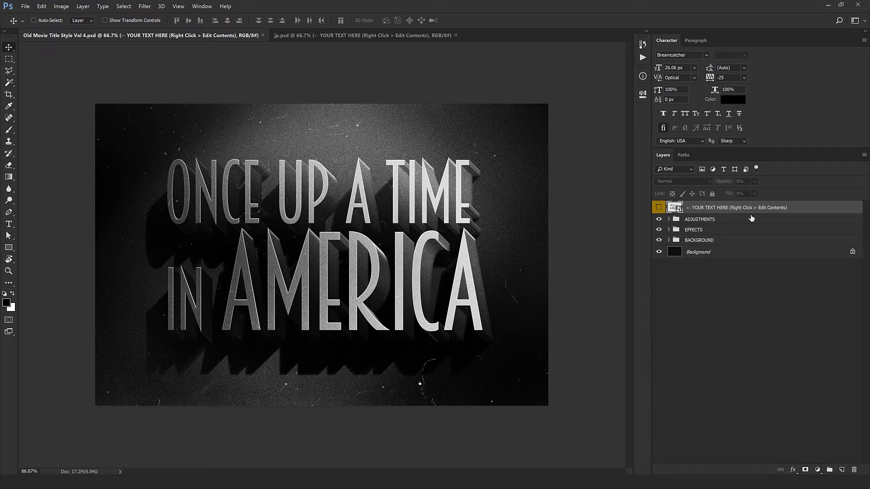
Step: Open the contents of the YOUR TEXT HERE smart object for editing
right_click(806, 210)
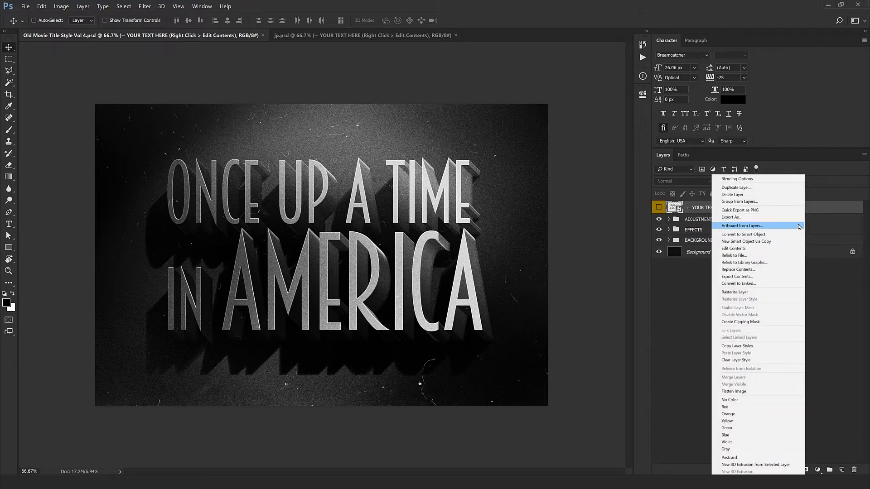
click(788, 249)
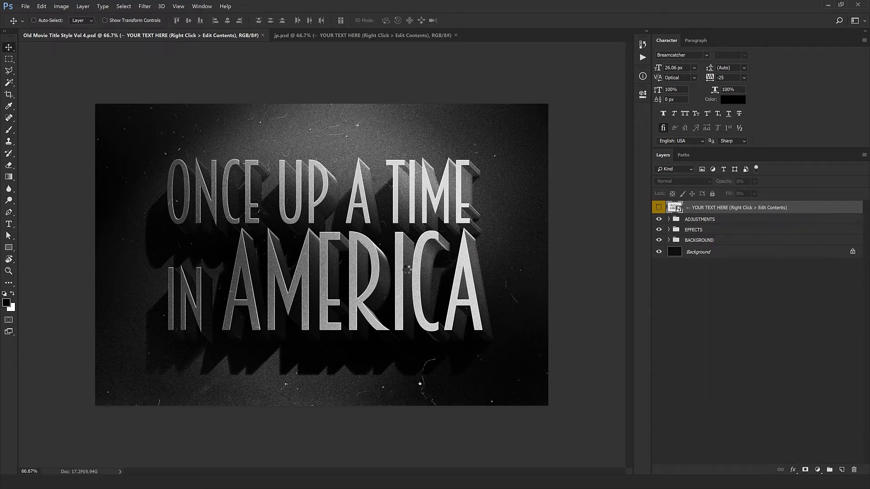
click(697, 212)
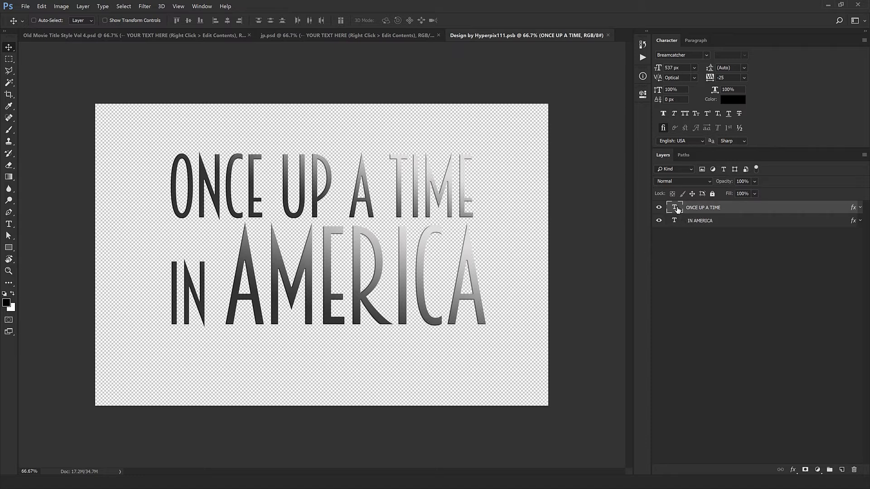
Step: Replace the ONCE UP A TIME text with OLD MOVIE
double_click(675, 207)
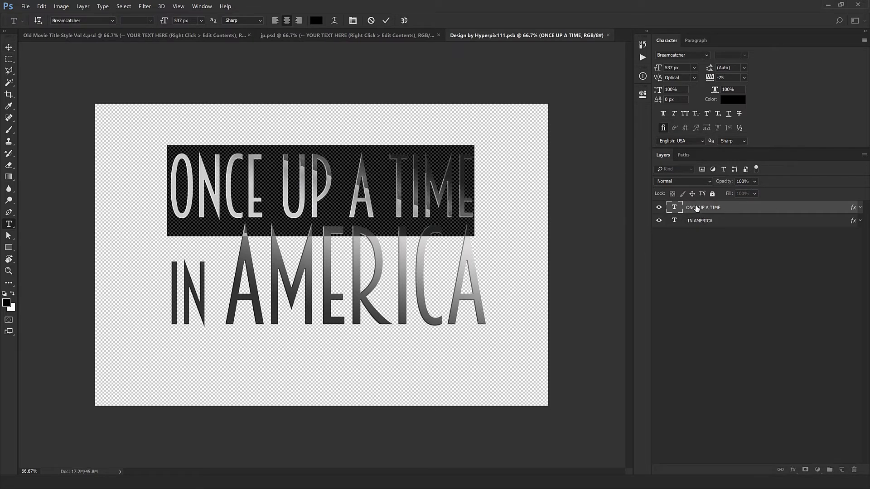
text(OLD)
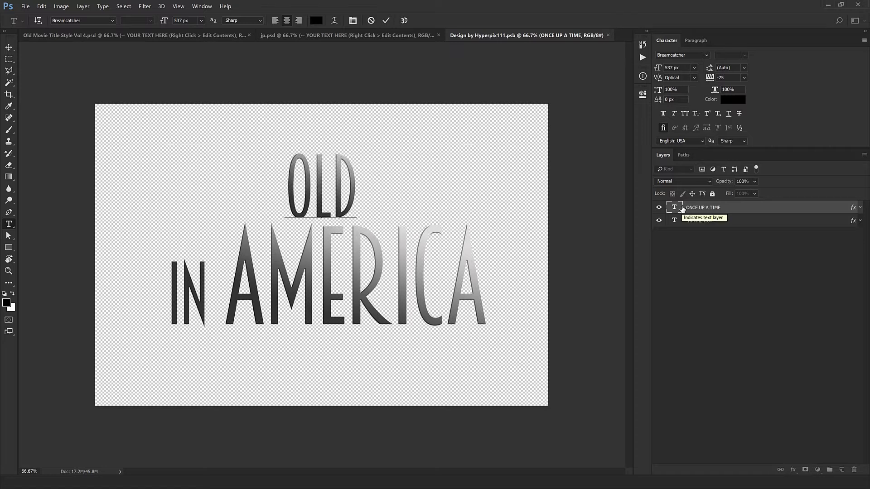
text( MOVIE)
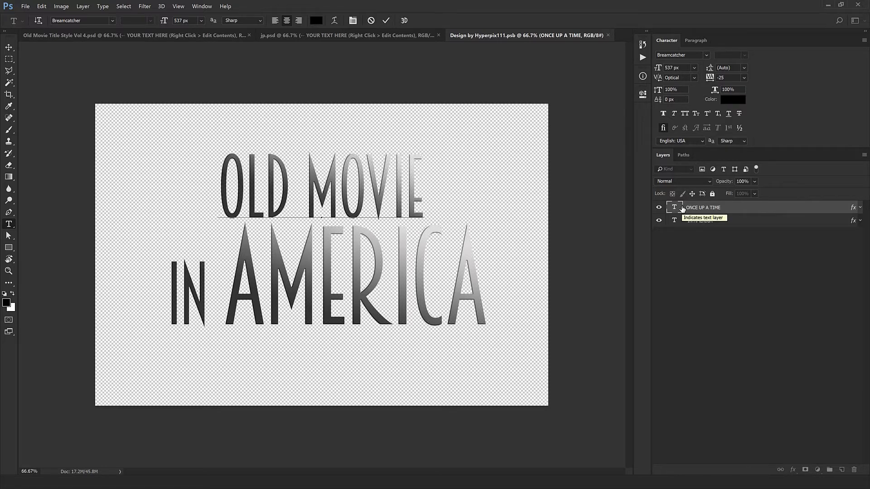
key(ctrl+Return)
key(v)
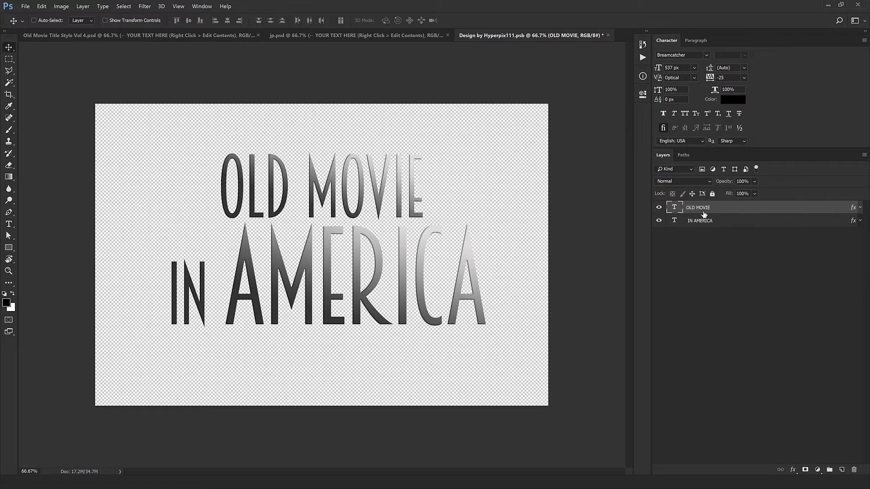
Step: Replace the whole IN AMERICA line with HYPERPIX, removing the smaller word IN so the new text takes the large size
click(703, 221)
double_click(674, 221)
drag(223, 295, 137, 295)
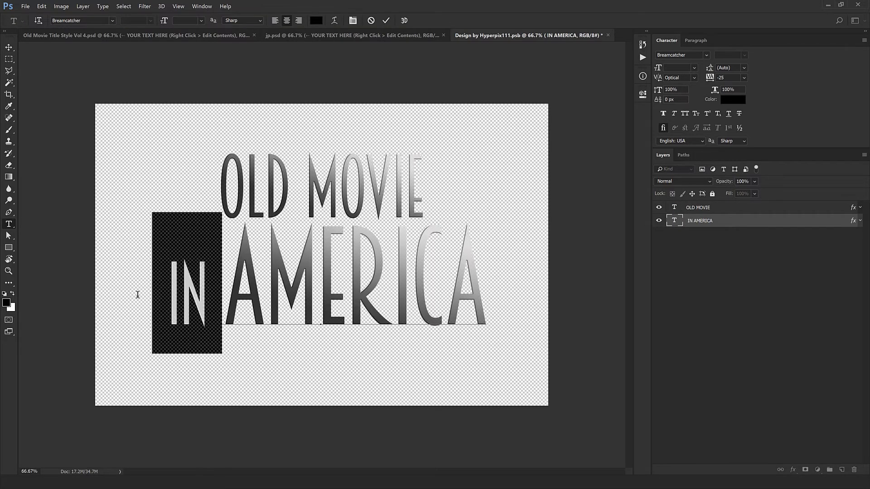
drag(264, 275, 470, 273)
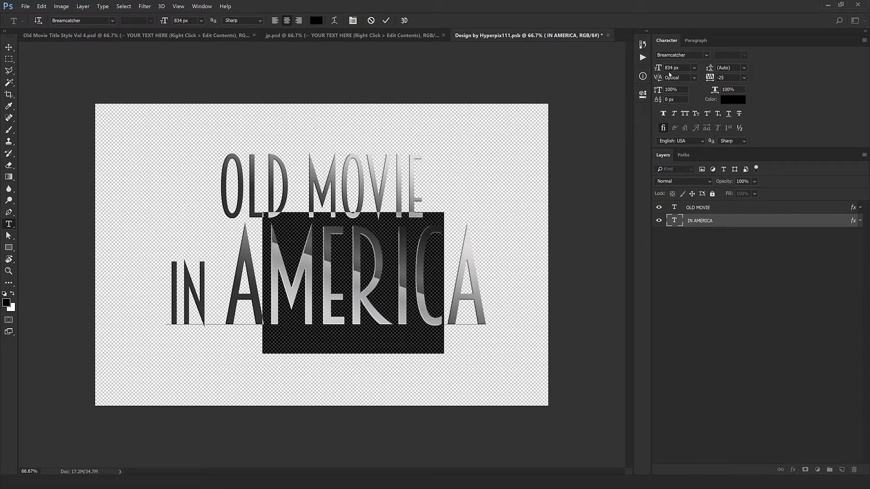
drag(231, 291, 179, 239)
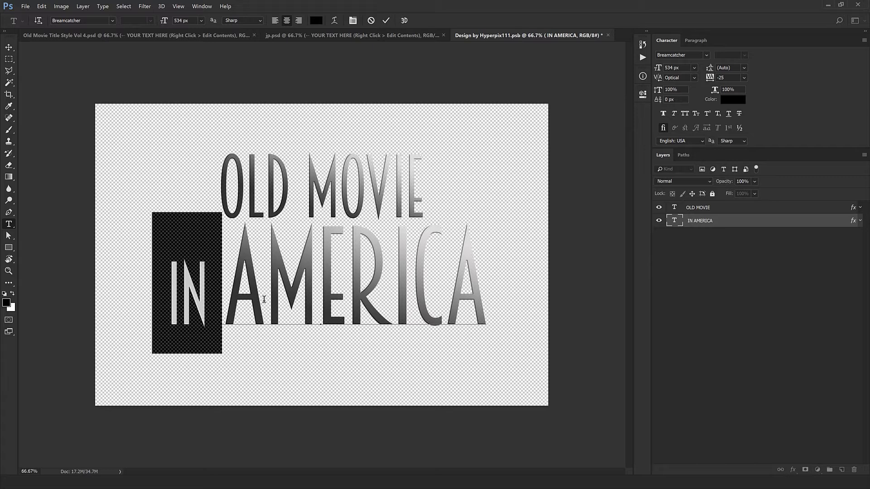
key(BackSpace)
key(ctrl+a)
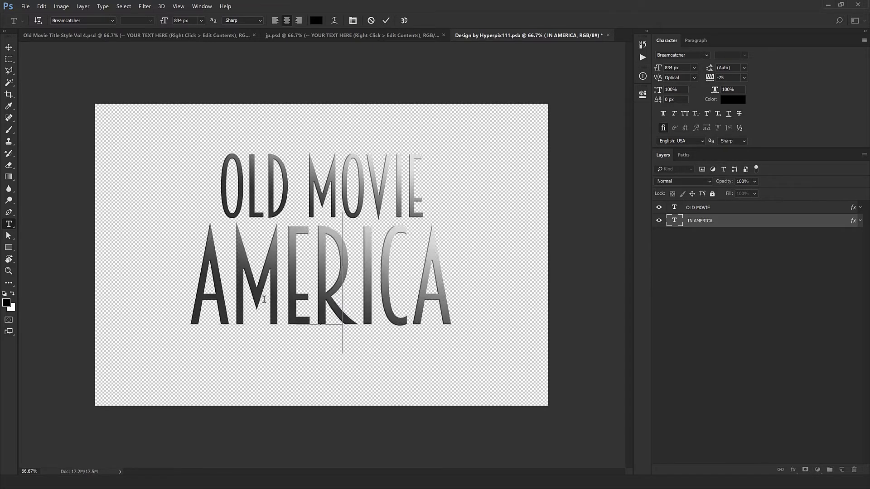
text(HYPERPIX)
key(ctrl+Return)
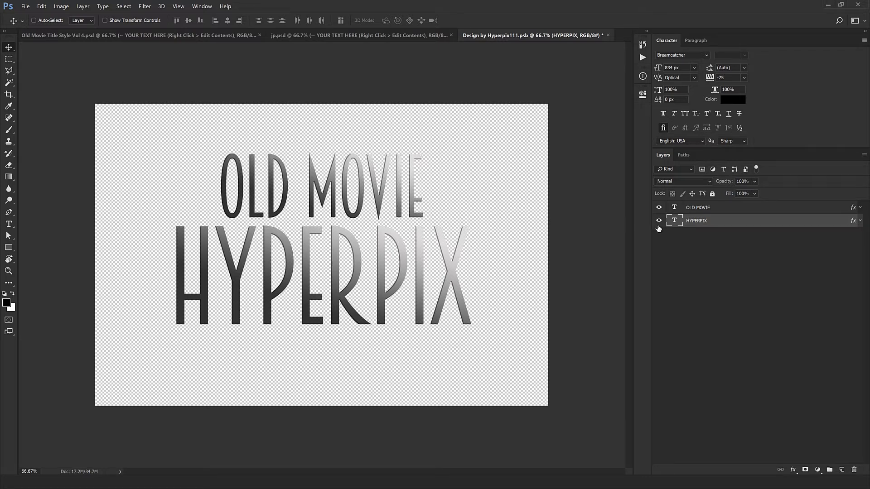
Step: Try repositioning the Gradient Overlay of the OLD MOVIE text layer and discard the layer style changes
double_click(840, 207)
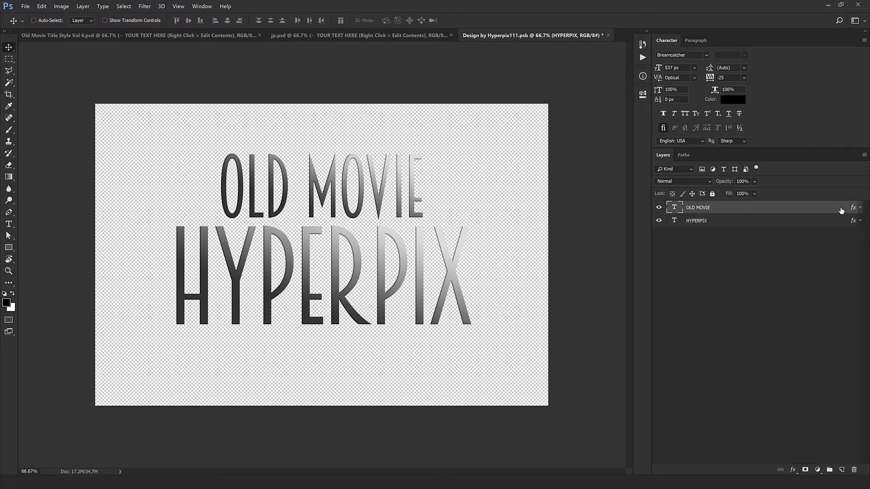
click(829, 225)
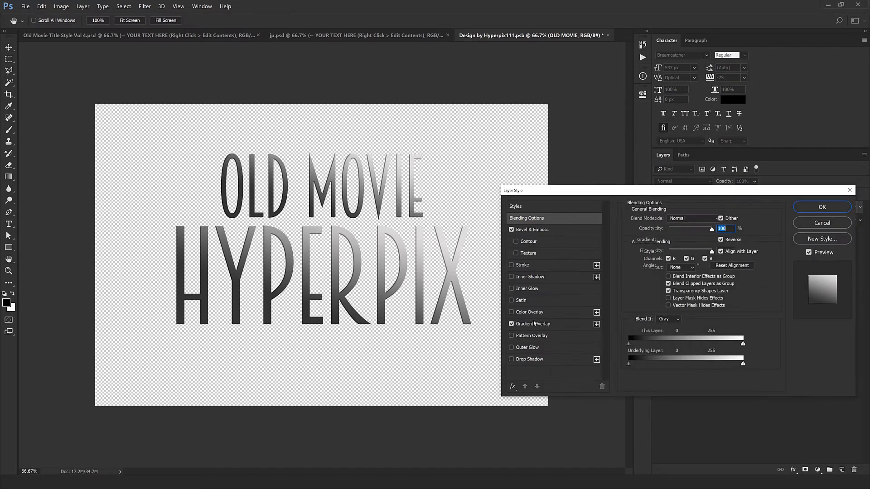
click(535, 324)
drag(346, 297, 295, 305)
click(806, 224)
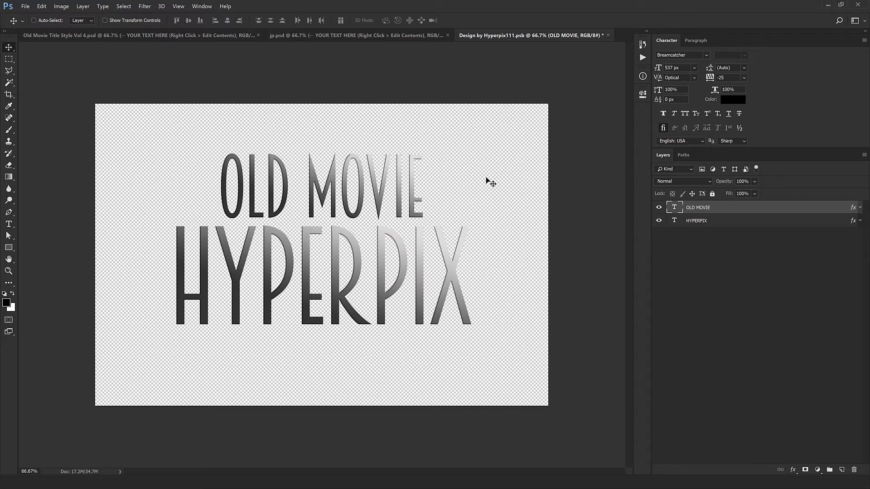
Step: Close the smart object document, saving the new title text into the main design
click(607, 35)
click(397, 182)
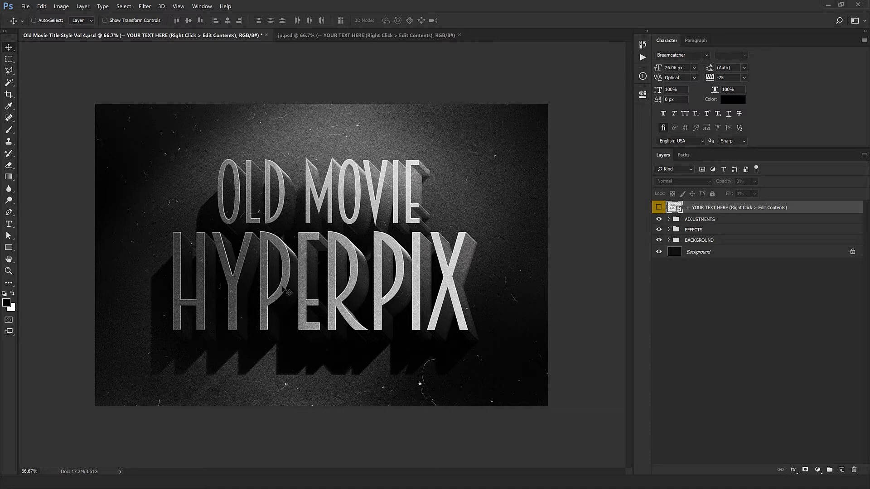
Step: Examine the layers inside the ADJUSTMENTS group, including its VIGNETTE and TEXTURES subgroups
click(681, 220)
click(668, 219)
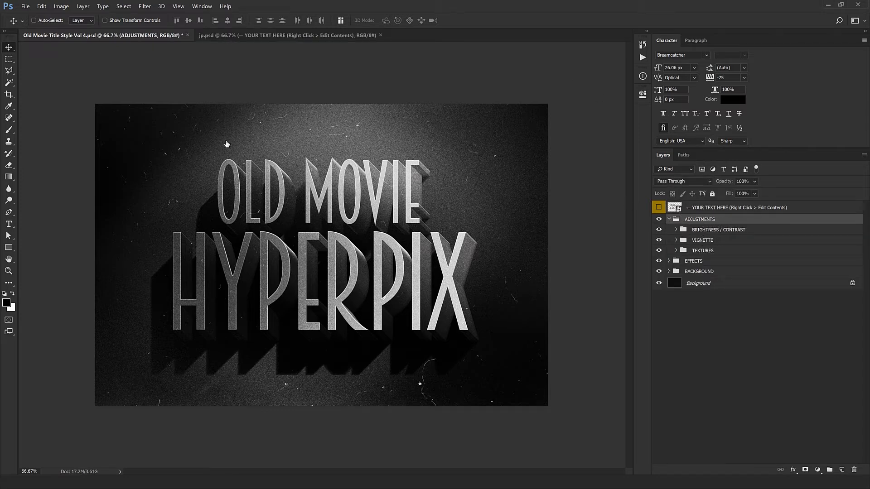
click(676, 241)
click(676, 240)
click(677, 241)
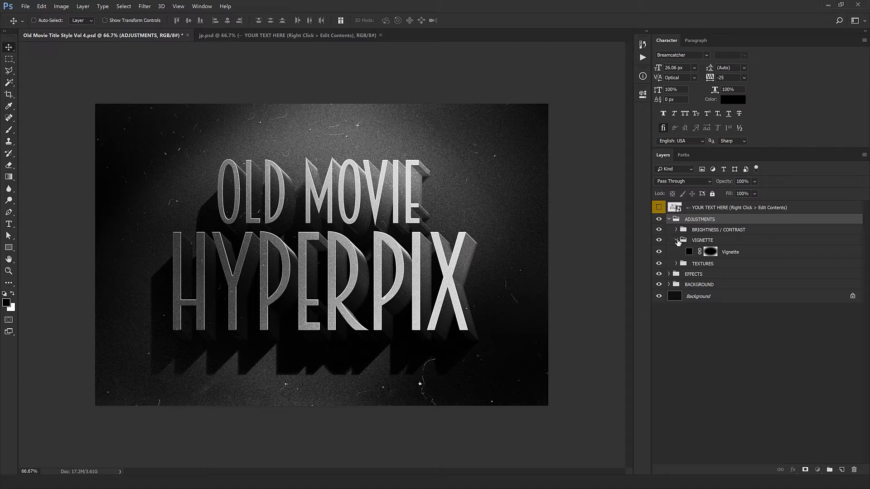
click(681, 249)
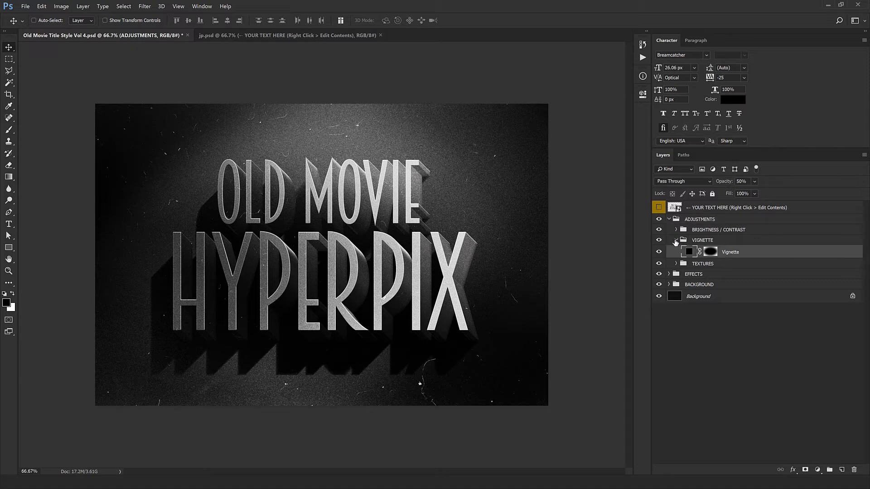
click(680, 240)
click(676, 240)
click(706, 251)
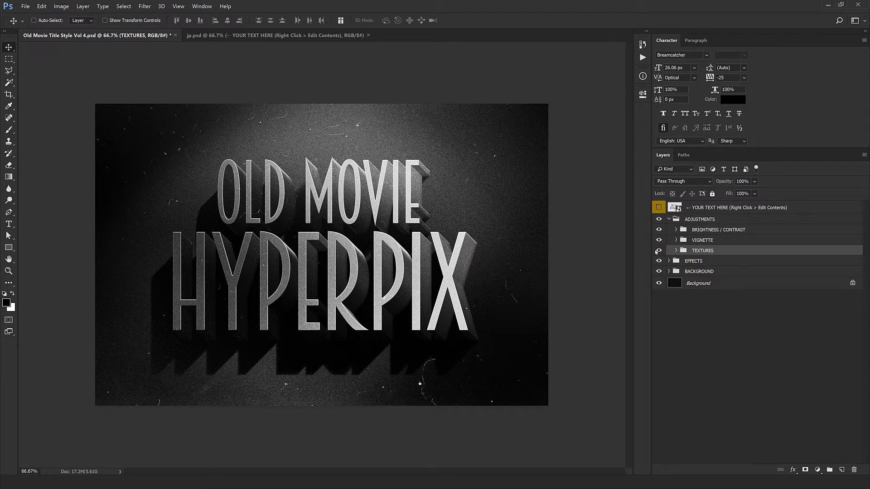
Step: Look over the EFFECTS group and expand the BACKGROUND group to examine its layers
click(695, 262)
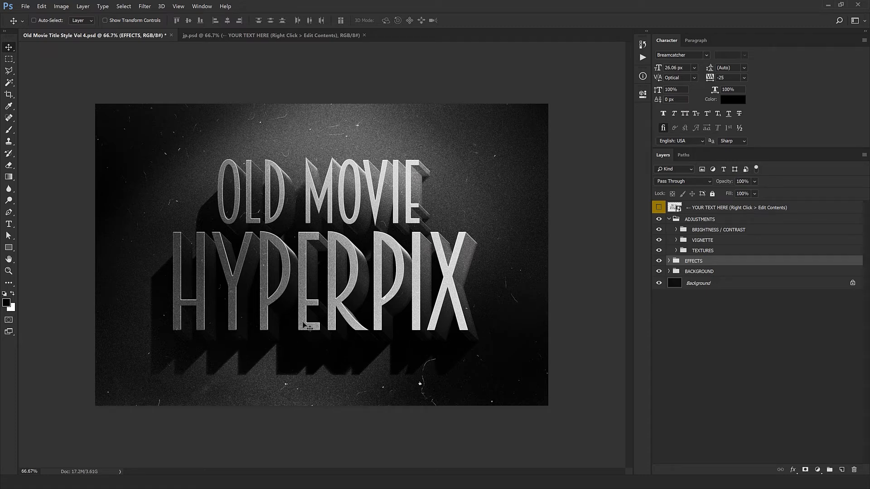
click(696, 273)
click(668, 271)
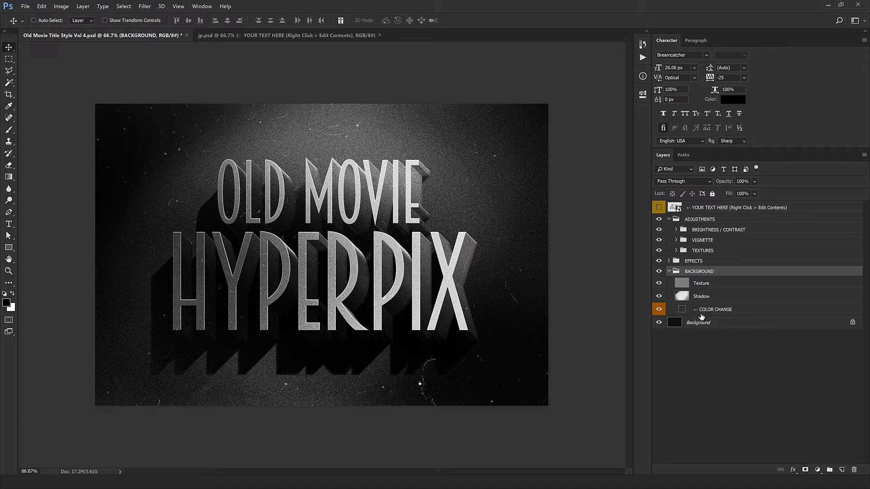
Step: Expand the EFFECTS group and hide its EXTRUSION and SHADOW subgroups
click(704, 262)
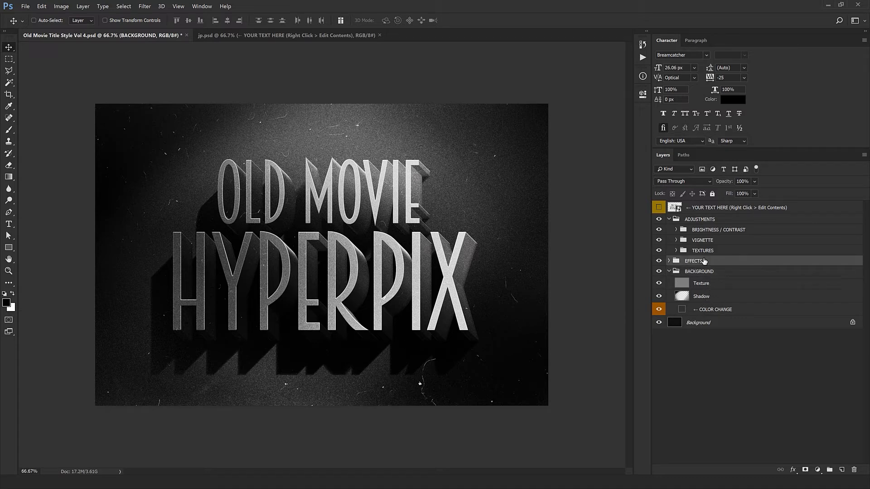
click(668, 261)
click(659, 293)
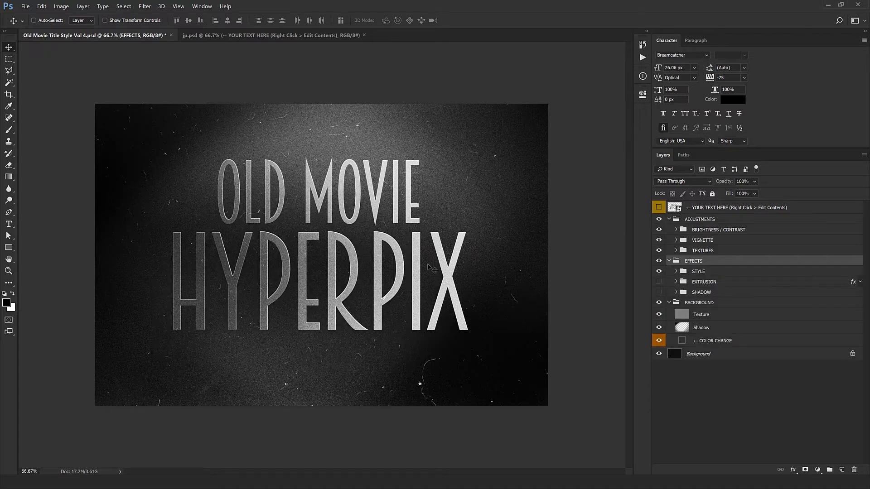
Step: Examine the textured title lettering up close and collapse the TEXTURES group
ctrl+click(410, 262)
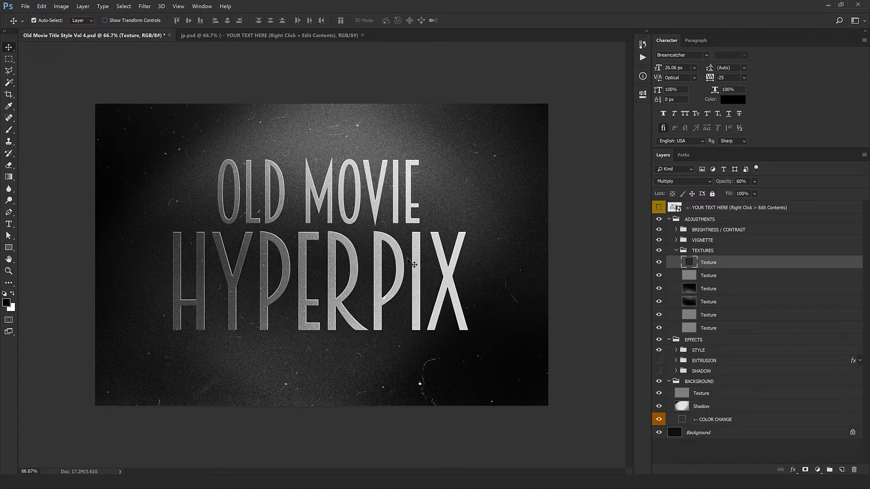
ctrl+click(364, 240)
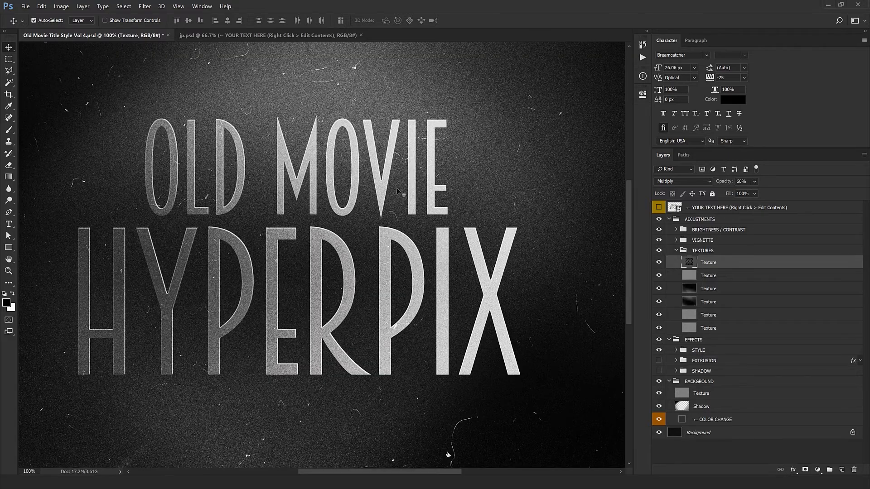
drag(349, 233, 370, 160)
alt+click(368, 162)
alt+click(368, 163)
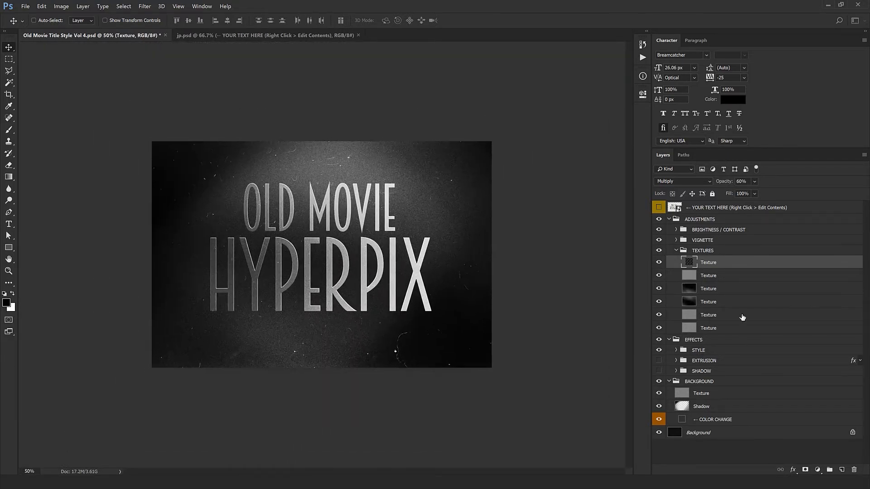
click(684, 250)
click(676, 250)
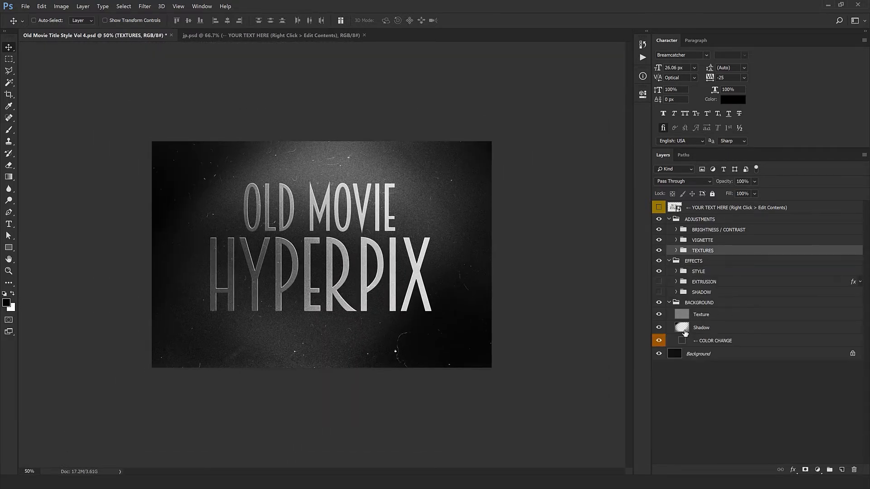
Step: Try lighter and darker greys for the background's COLOR CHANGE fill layer and discard the colour change
click(702, 328)
click(711, 346)
double_click(682, 340)
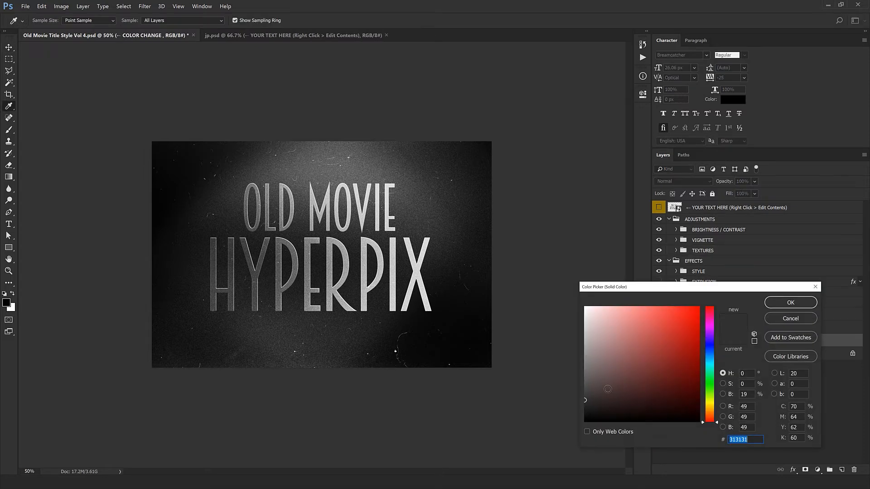
click(585, 369)
mouse_move(585, 369)
mouse_down()
mouse_move(636, 395)
mouse_move(645, 414)
mouse_move(624, 415)
mouse_move(675, 399)
mouse_move(639, 412)
mouse_move(604, 404)
mouse_move(672, 374)
mouse_move(585, 410)
mouse_up()
click(790, 318)
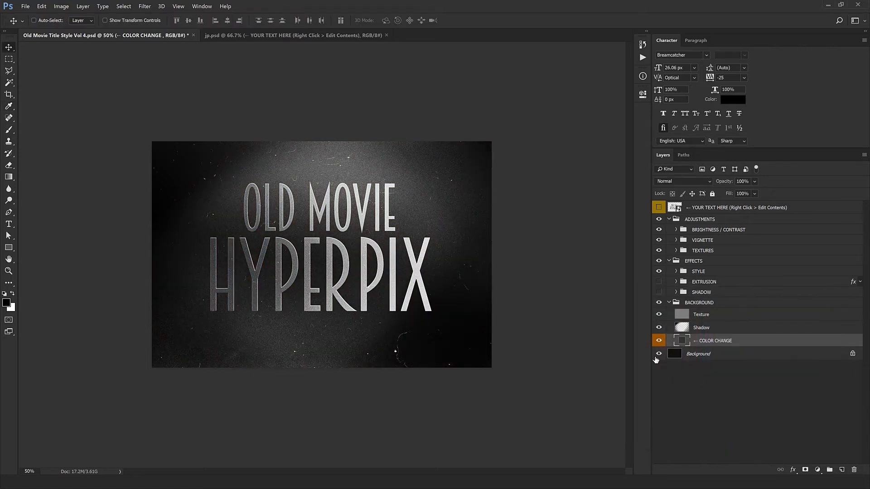
Step: Try a different opacity on the Vignette layer in the VIGNETTE group and undo it
click(659, 316)
click(676, 240)
click(748, 252)
drag(726, 182, 810, 209)
key(ctrl+z)
Step: Toggle the TEXTURES group's visibility to compare the design with and without it, leaving it shown, and collapse the VIGNETTE group
click(658, 265)
click(658, 264)
click(658, 264)
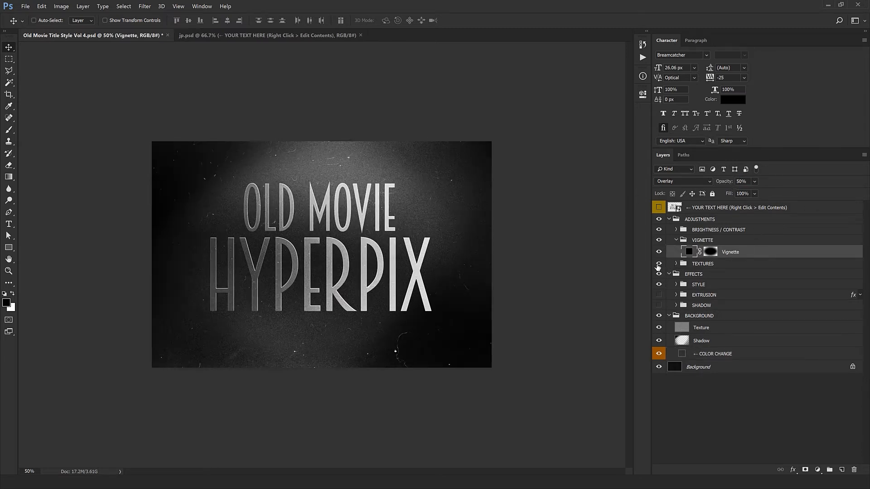
click(659, 264)
click(658, 264)
click(675, 240)
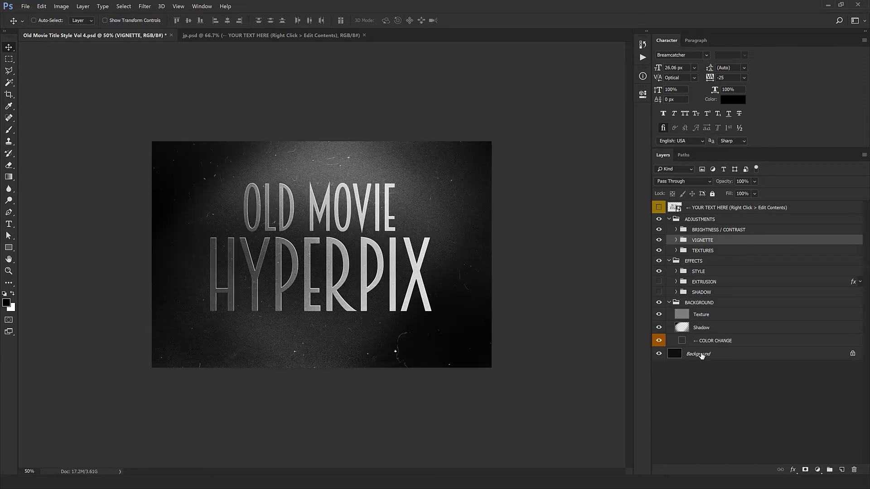
Step: Collapse the BACKGROUND group and show the SHADOW and EXTRUSION subgroups of EFFECTS again
click(670, 303)
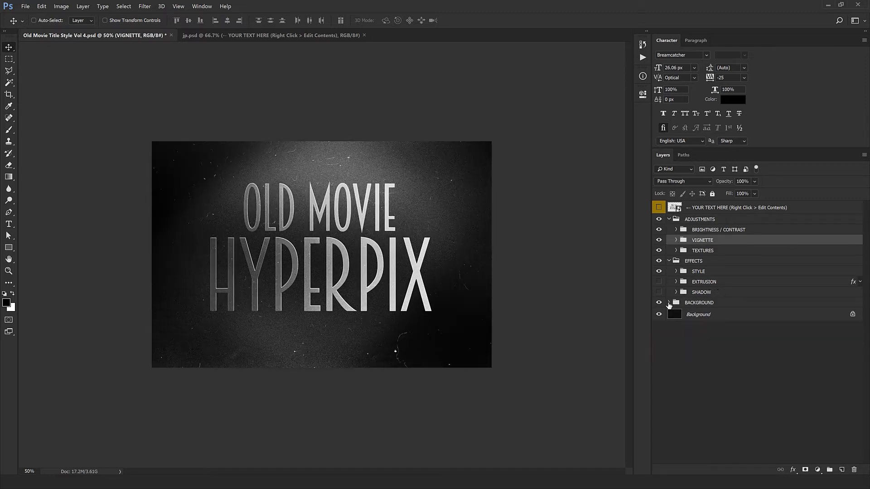
click(670, 302)
click(669, 303)
click(658, 294)
click(658, 282)
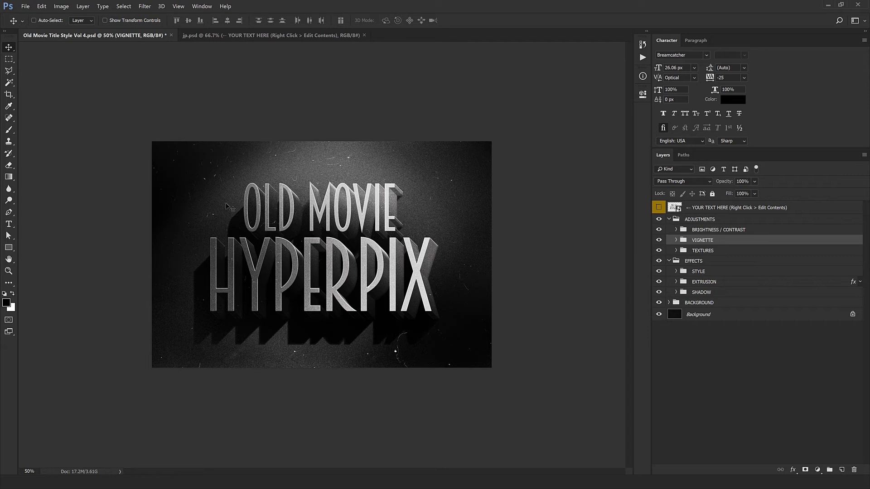
Step: Switch to the jp.psd document to view the Japanese version of the title
click(267, 37)
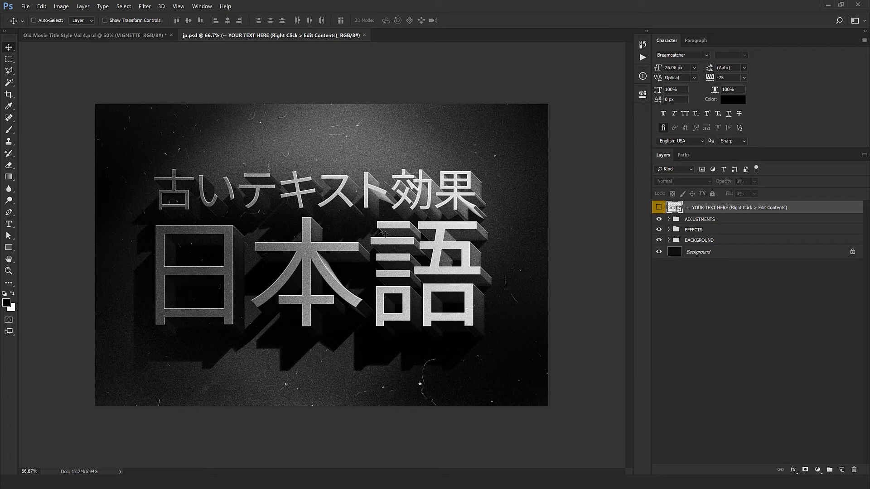
Step: Close jp.psd and open the contents of the YOUR TEXT HERE smart object for editing
key(ctrl+w)
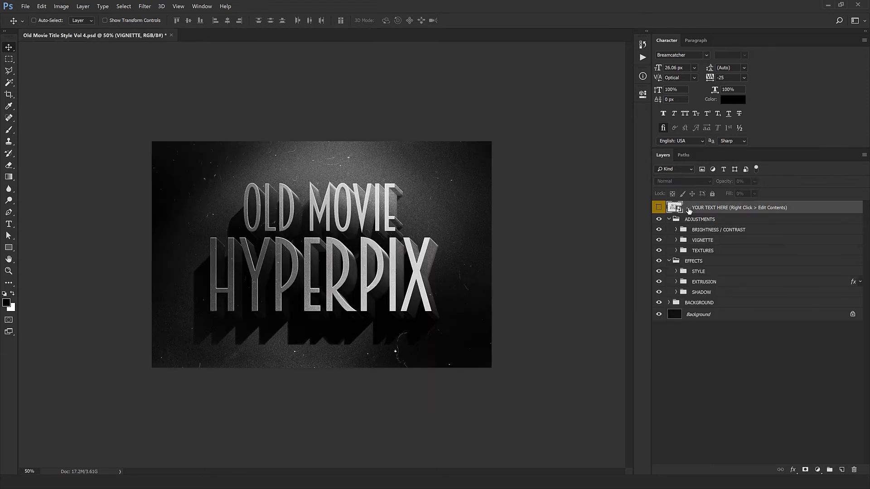
double_click(674, 207)
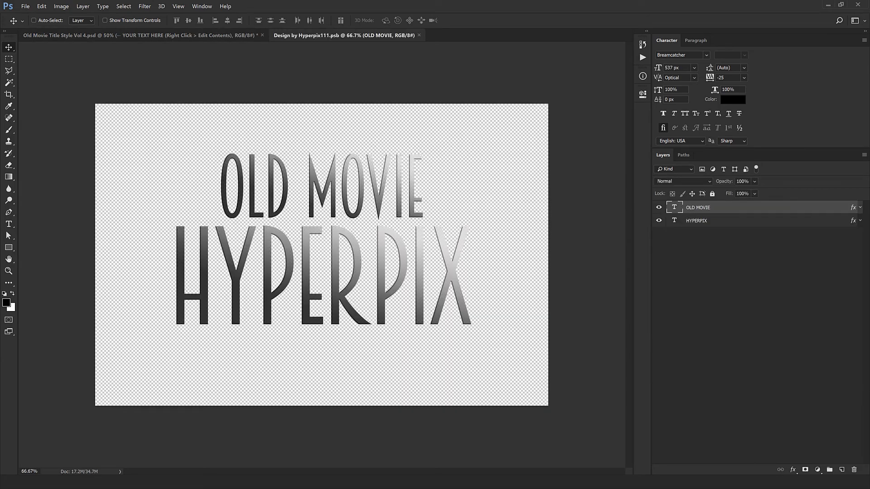
Step: Bring the NETFLIX logo from 1.png into the smart object document, scale it up and centre it on the canvas
click(48, 482)
drag(67, 67, 401, 2)
drag(400, 217, 339, 259)
key(ctrl+t)
drag(377, 234, 368, 245)
key(Return)
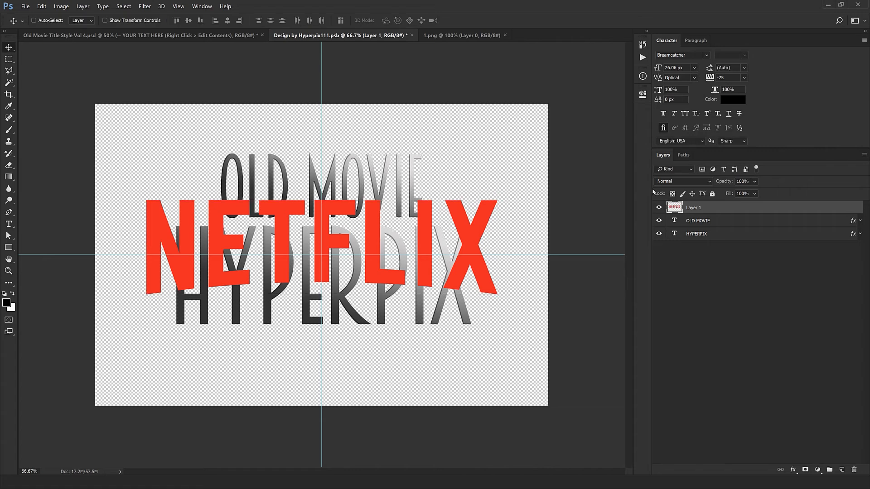
Step: Delete the OLD MOVIE text layer and move the HYPERPIX text below the NETFLIX logo
click(746, 221)
click(853, 470)
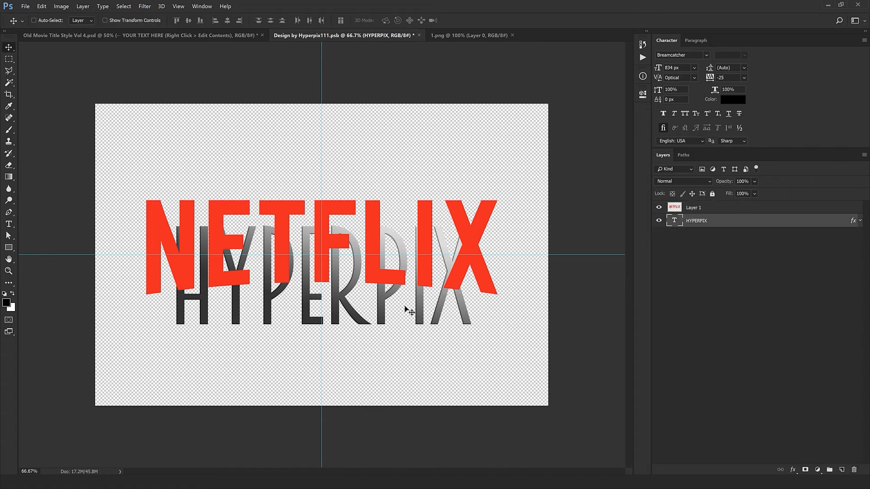
drag(404, 311, 416, 367)
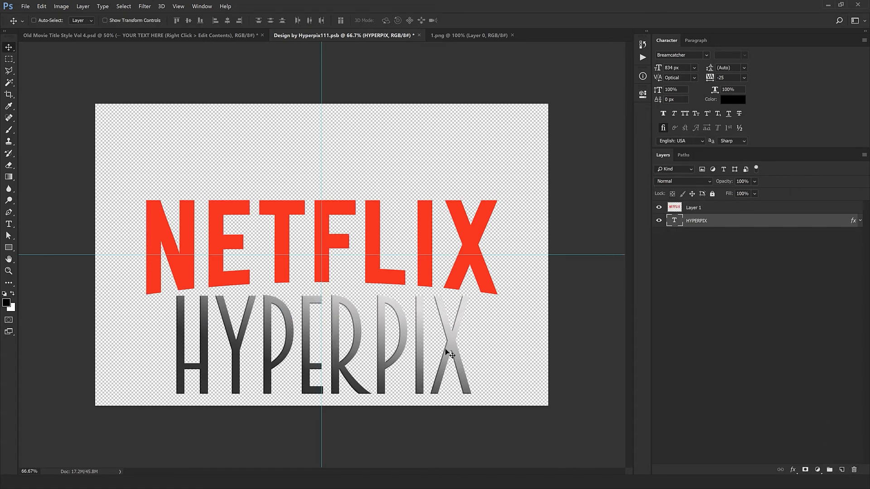
Step: Copy the layer style from the HYPERPIX text layer and paste it onto the NETFLIX logo layer
right_click(853, 223)
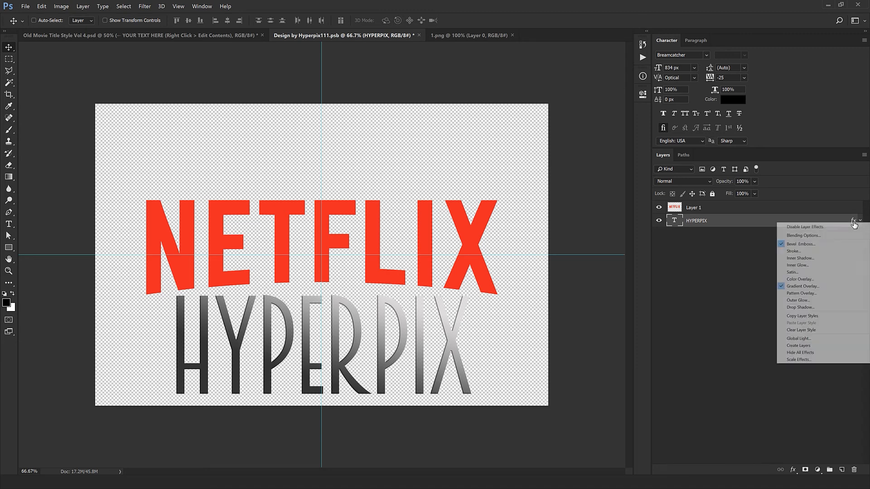
right_click(748, 224)
click(692, 228)
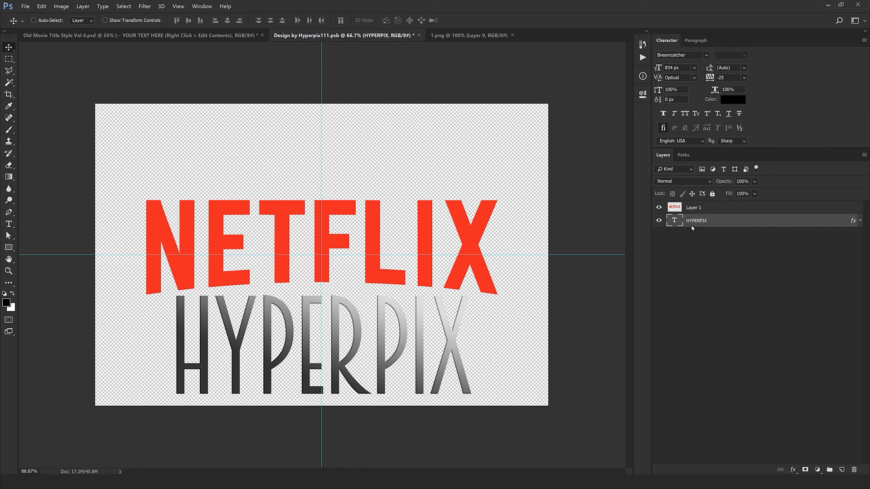
right_click(738, 225)
click(771, 384)
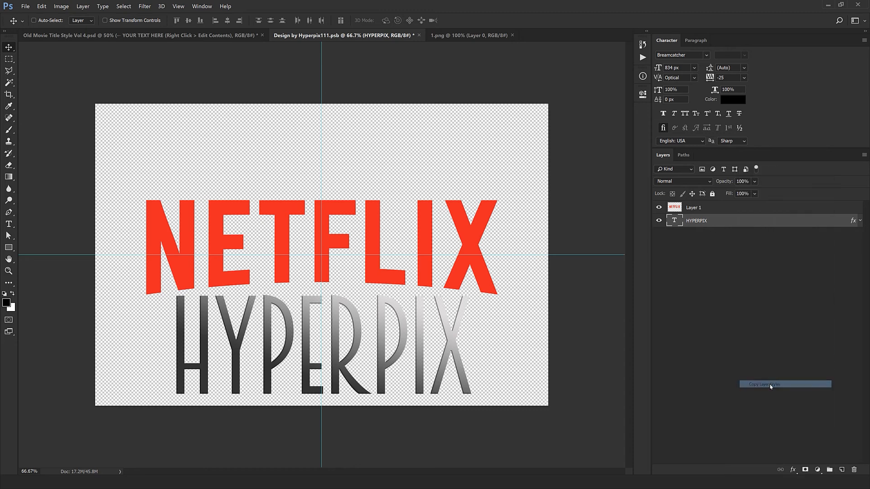
click(717, 209)
right_click(730, 209)
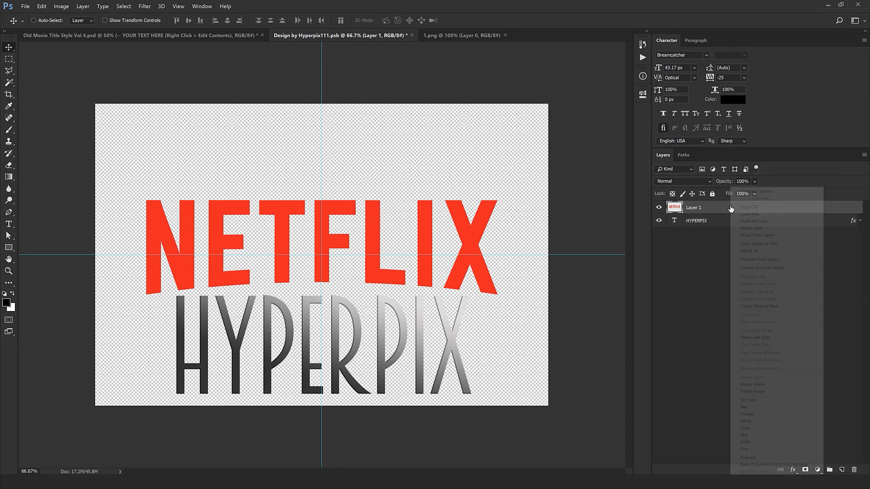
click(755, 337)
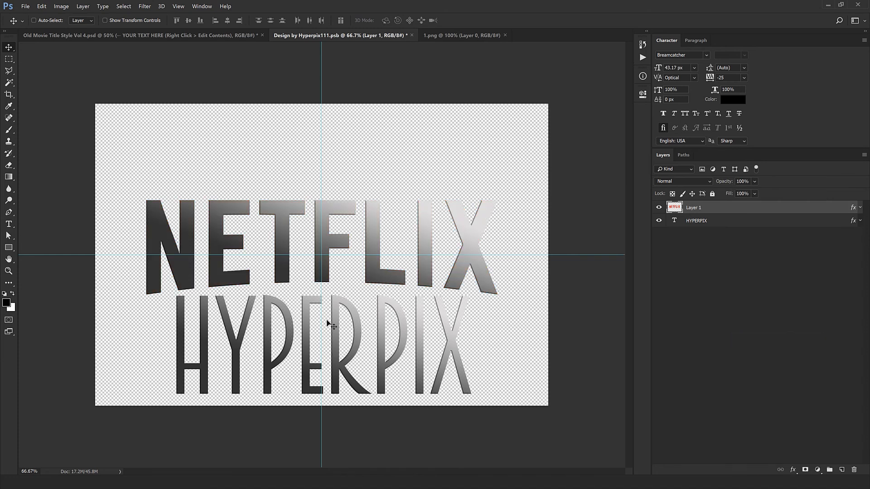
Step: Move the layer effects from the HYPERPIX text layer to the NETFLIX logo layer and delete the HYPERPIX layer
mouse_move(853, 207)
mouse_down()
mouse_move(853, 221)
mouse_move(853, 207)
mouse_up()
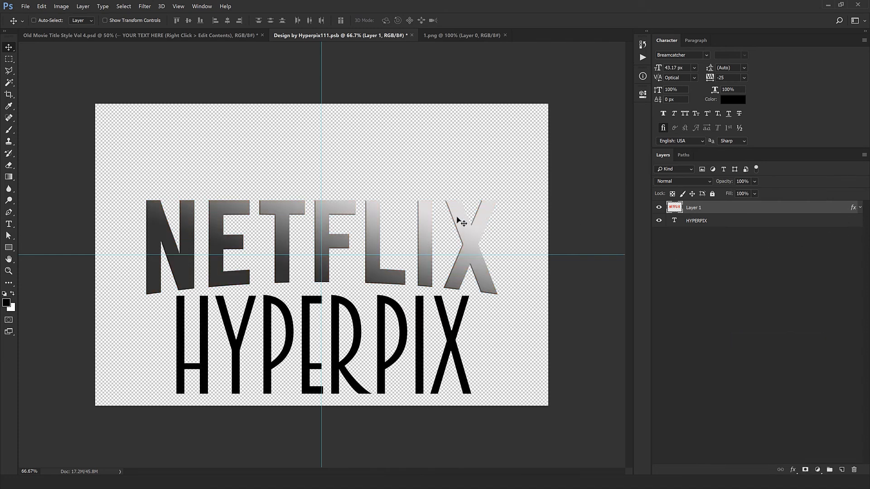
click(721, 221)
key(Delete)
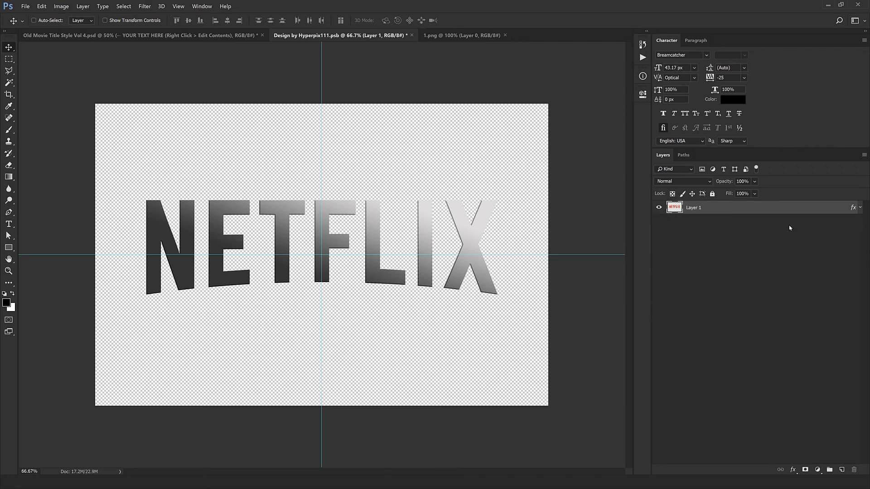
Step: Reposition the gradient overlay on the NETFLIX logo and set its scale to 120%
double_click(853, 208)
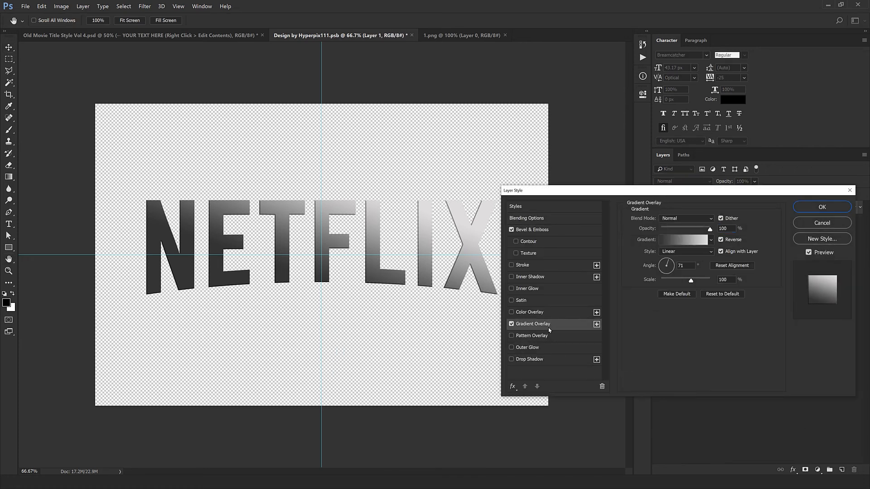
mouse_move(348, 338)
mouse_down()
mouse_move(326, 349)
mouse_move(340, 349)
mouse_up()
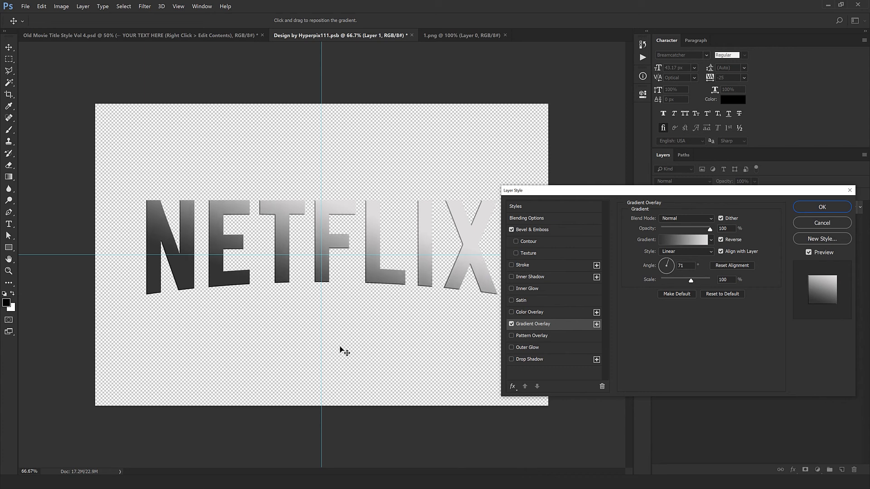
click(730, 279)
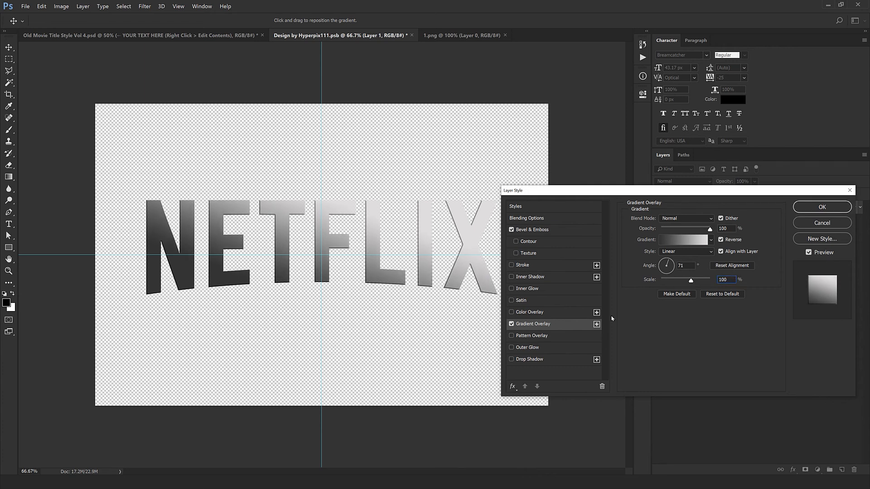
key(shift+Up)
key(shift+Up)
key(shift+Up)
key(shift+Down)
key(shift+Down)
key(shift+Down)
key(shift+Up)
key(shift+Up)
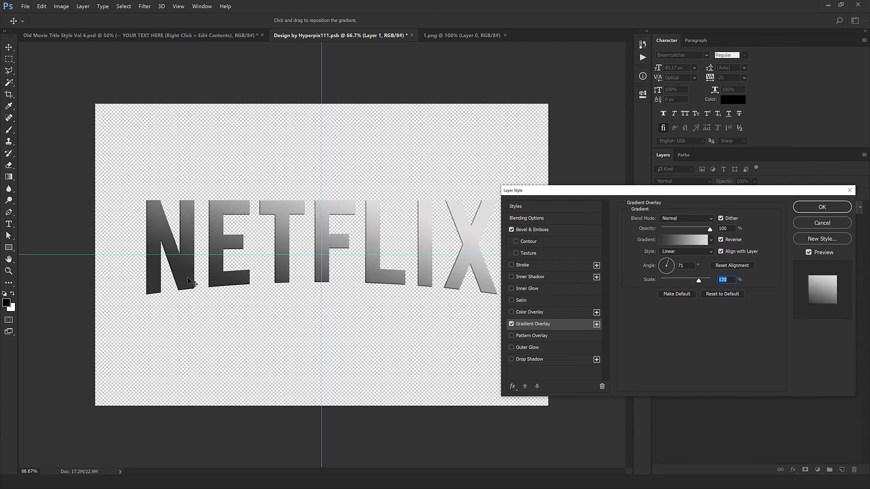
key(Return)
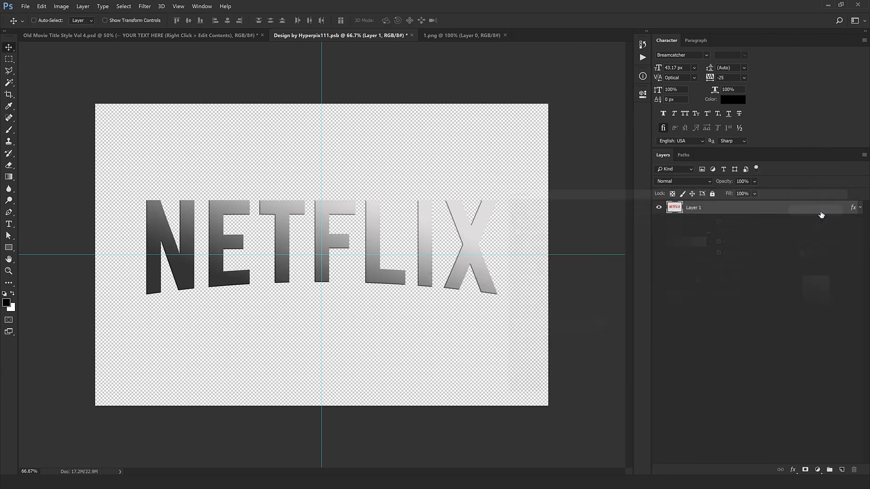
Step: Close 1.png and the smart object document, saving the smart object's changes so the title template updates with the NETFLIX logo
click(506, 35)
click(412, 36)
click(395, 180)
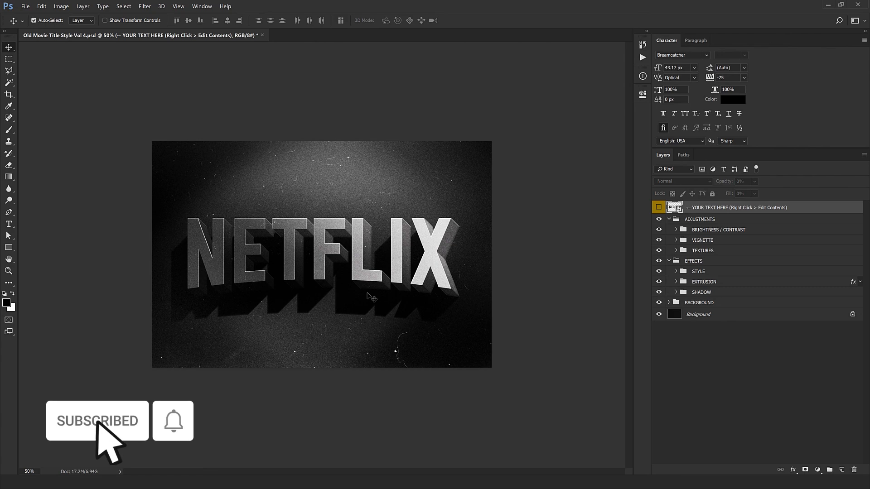
key(ctrl+plus)
key(ctrl+plus)
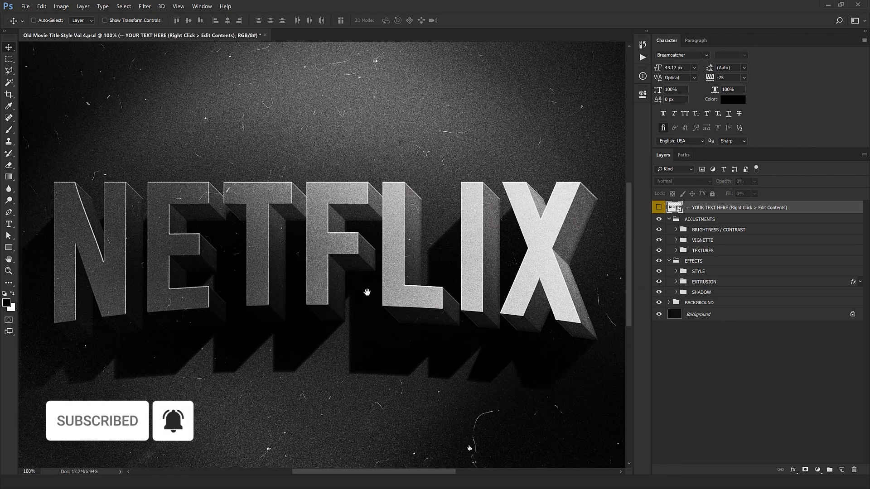
mouse_move(365, 291)
mouse_down()
mouse_move(425, 258)
mouse_move(417, 299)
mouse_move(386, 300)
mouse_move(379, 287)
mouse_move(388, 257)
mouse_move(388, 272)
mouse_move(342, 304)
mouse_move(339, 325)
mouse_move(361, 332)
mouse_move(357, 305)
mouse_up()
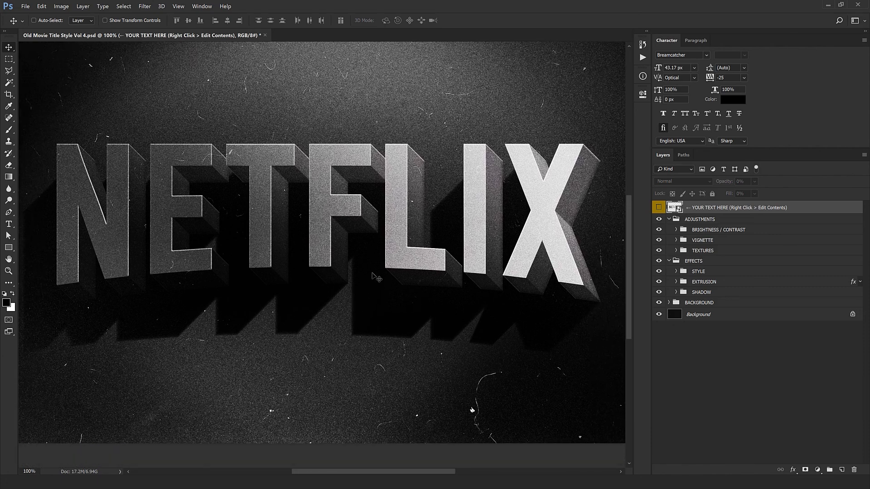